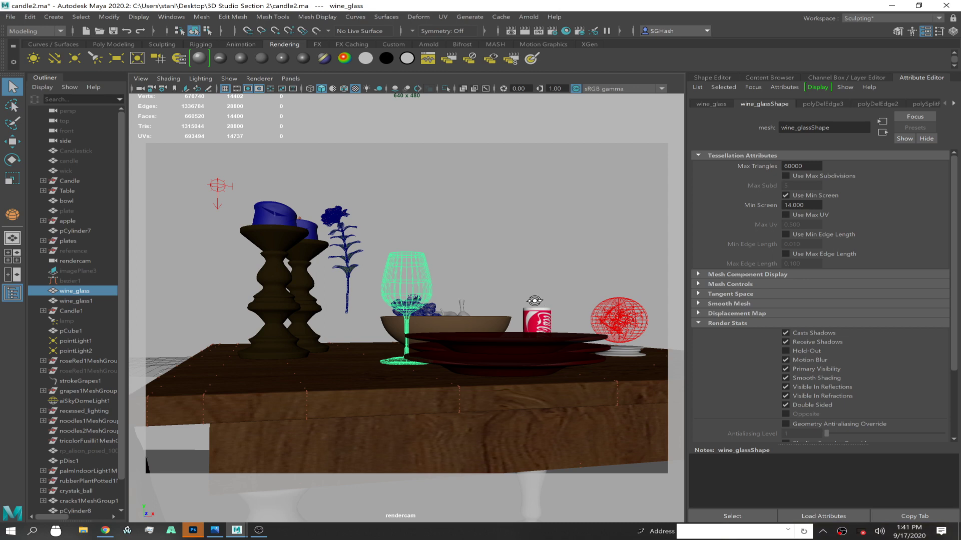
# Return the rendercam to its saved bookmark view of the candles, wine glass, fruit bowl and can
pyautogui.keyDown('alt'); pyautogui.moveTo(539, 304); pyautogui.dragTo(477, 304); pyautogui.keyUp('alt')
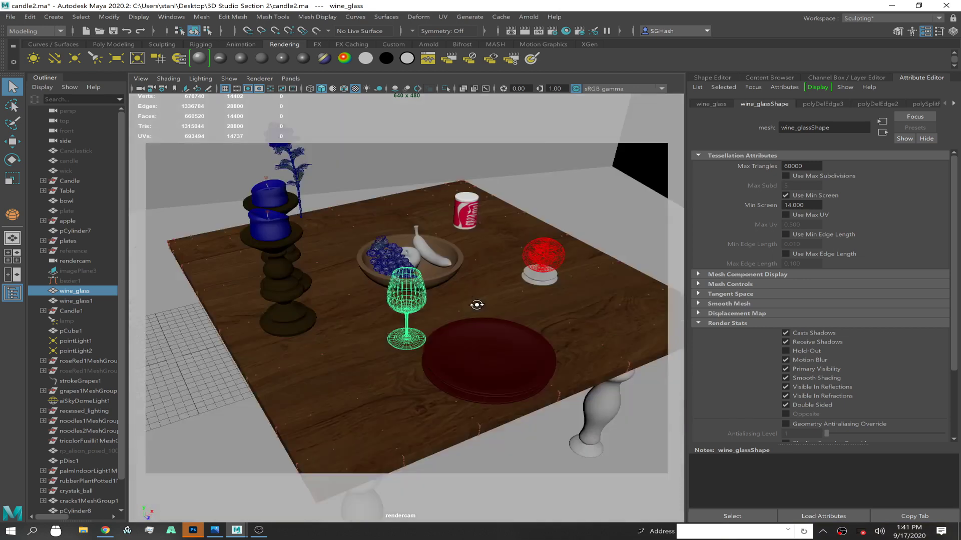
pyautogui.press('[')
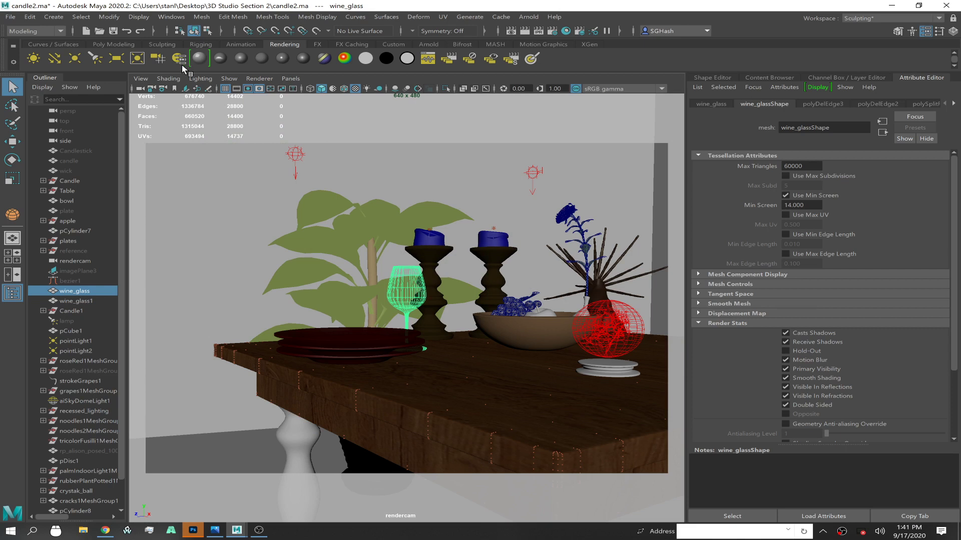
pyautogui.click(141, 79)
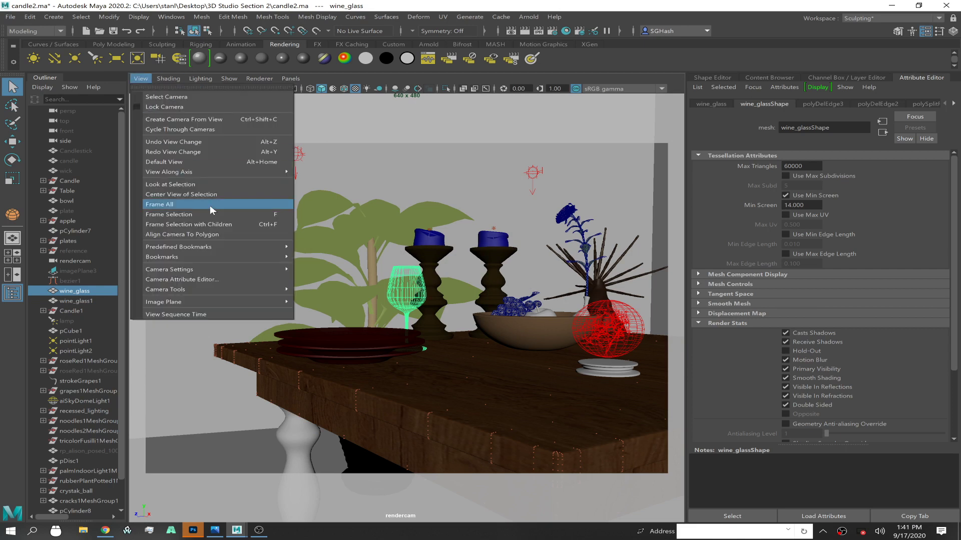
pyautogui.moveTo(242, 253)
pyautogui.click(336, 257)
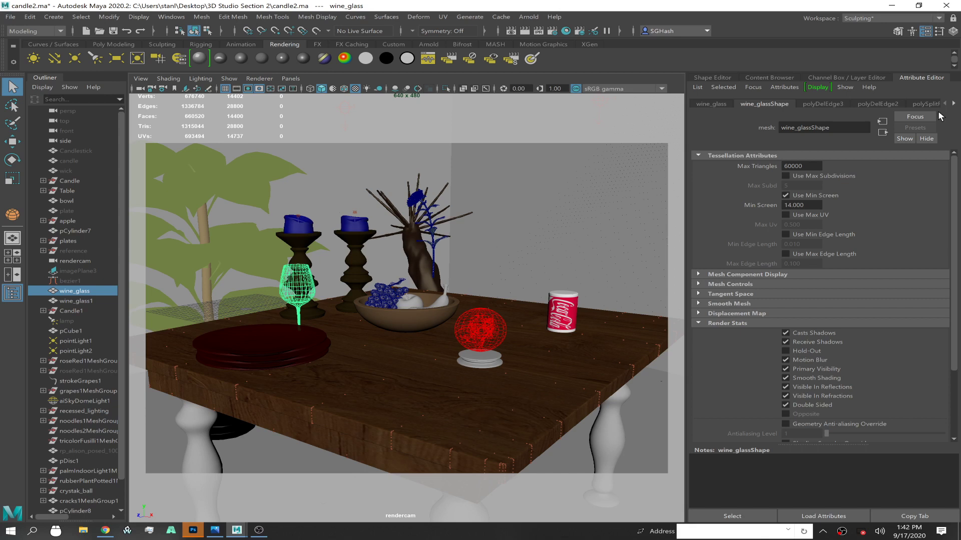
# Show the Channel Box for the rendercam
pyautogui.click(140, 79)
pyautogui.moveTo(249, 256)
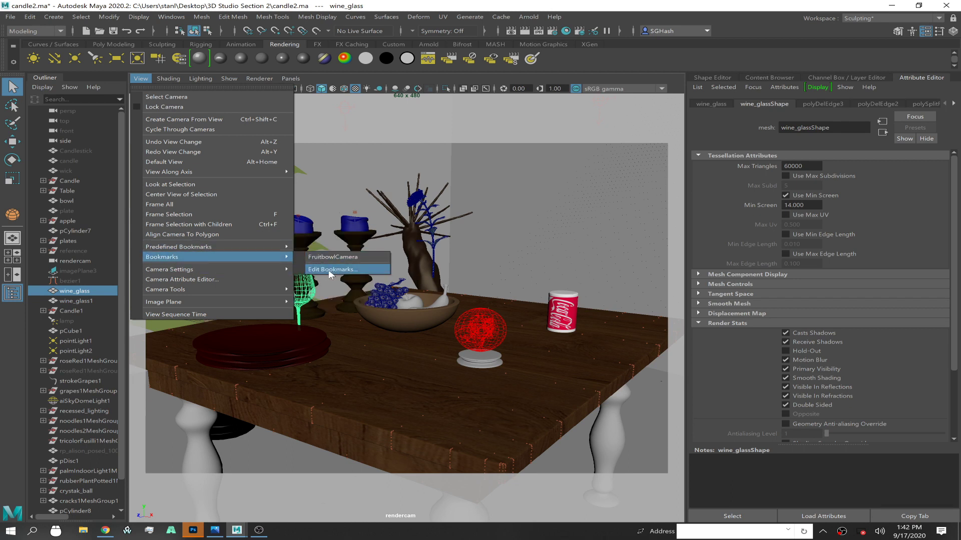
pyautogui.click(347, 235)
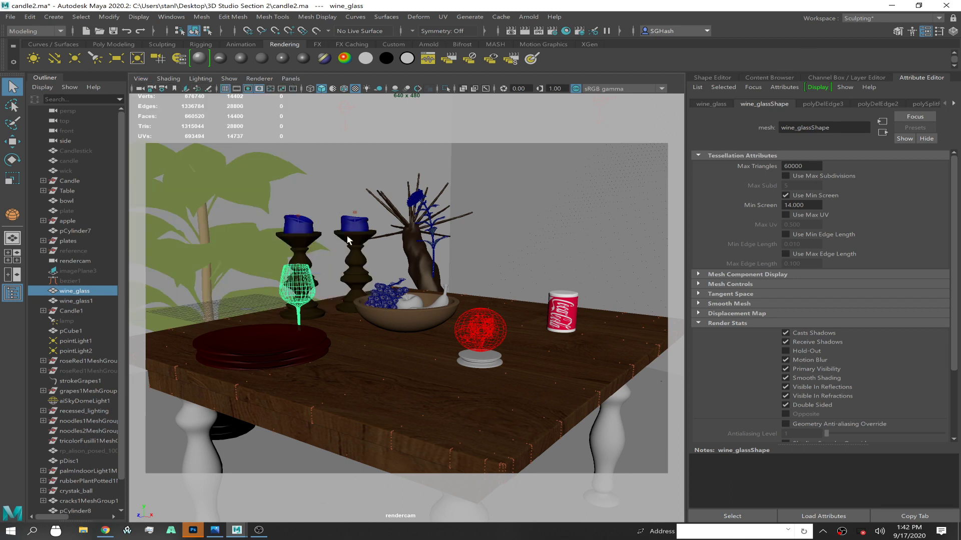
pyautogui.click(952, 31)
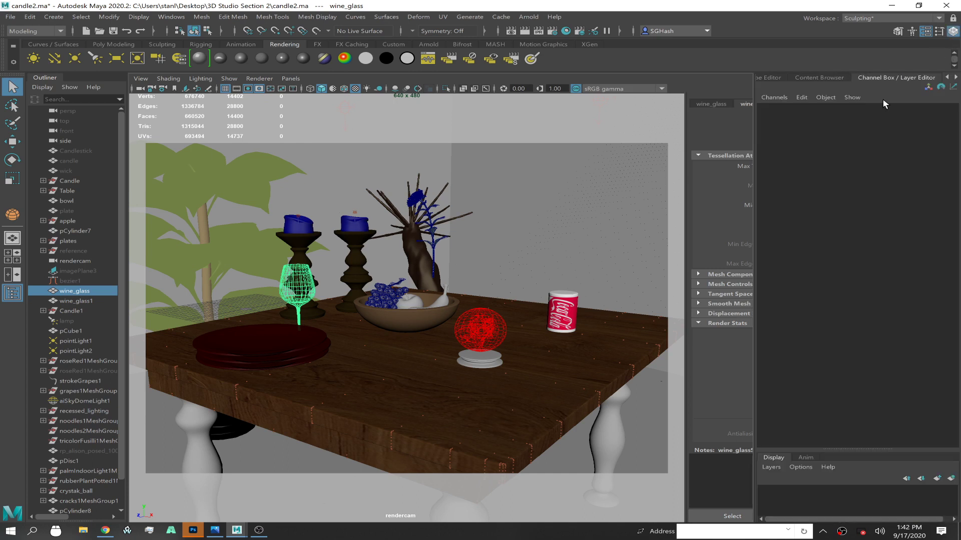
# Select the rendercam and lock its translate, rotate, scale and visibility channels
pyautogui.click(144, 78)
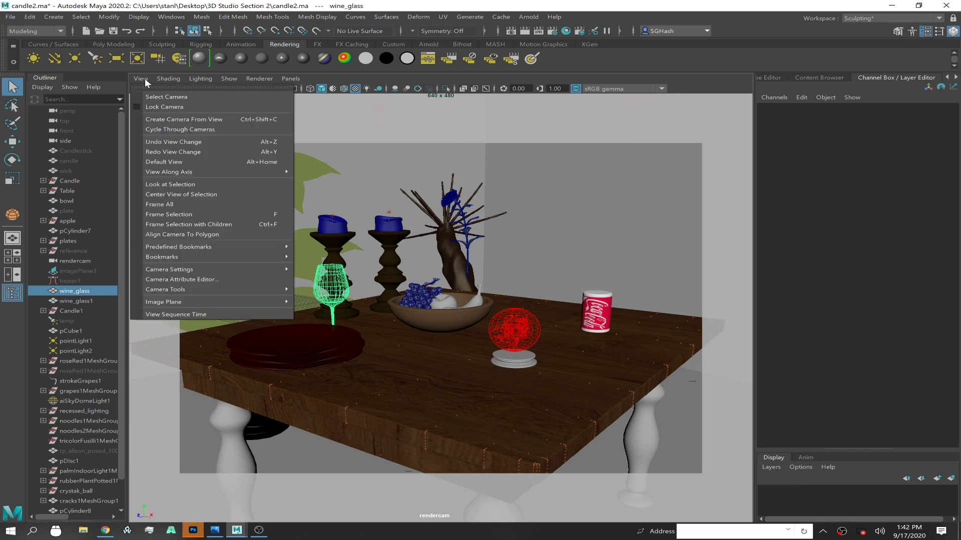
pyautogui.click(153, 97)
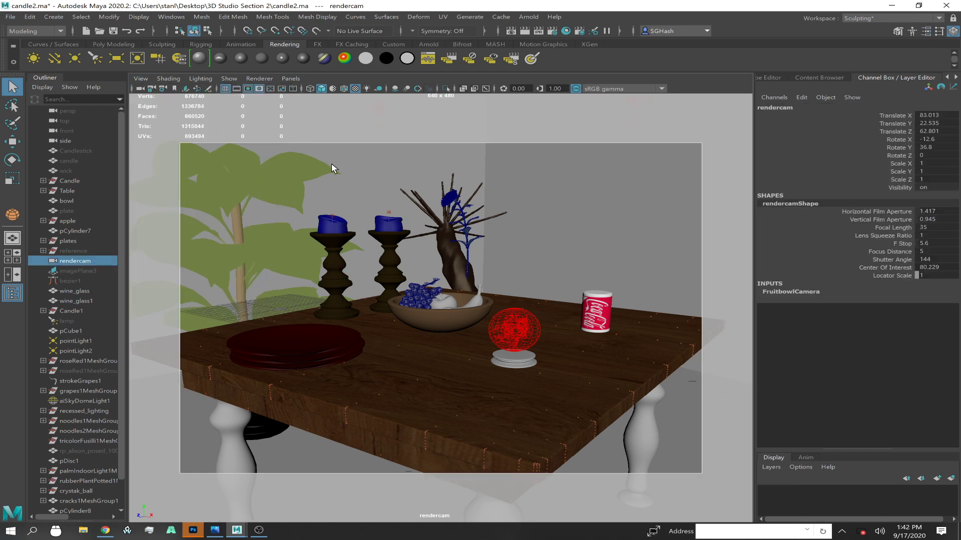
pyautogui.moveTo(885, 119); pyautogui.dragTo(874, 186)
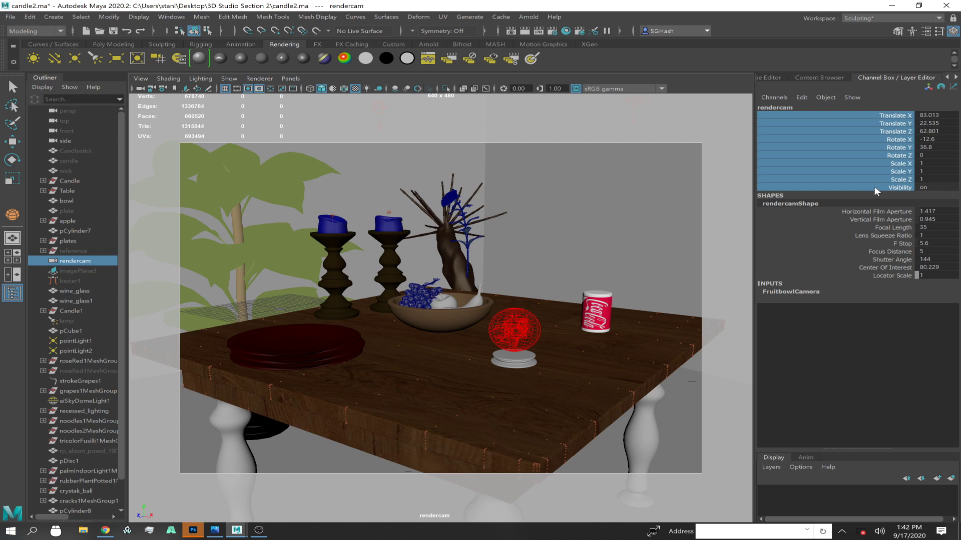
pyautogui.rightClick(810, 142)
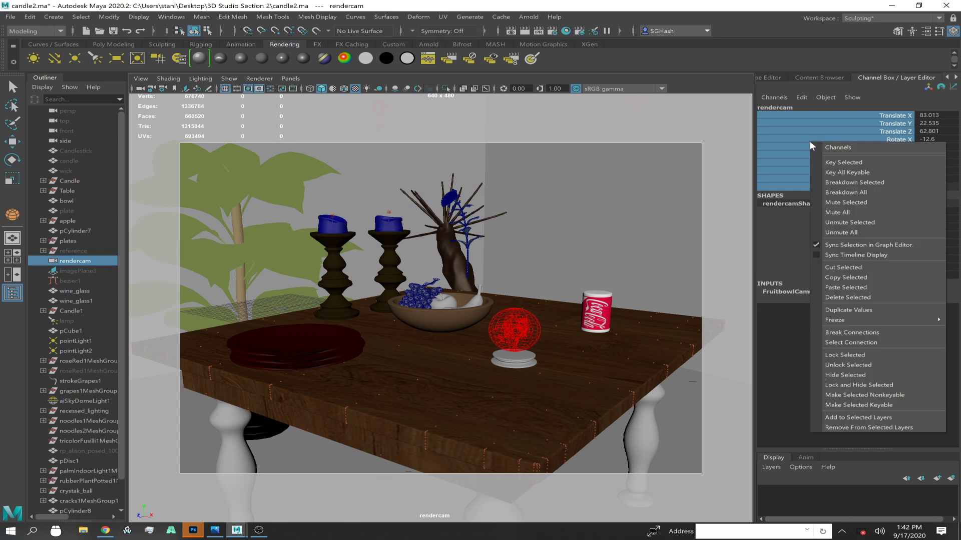
pyautogui.click(865, 356)
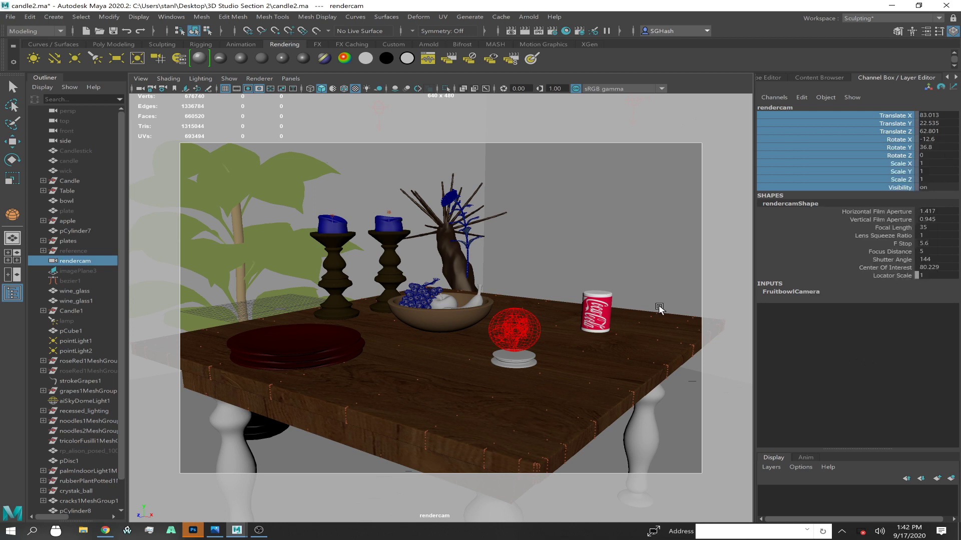
pyautogui.click(289, 79)
# Look through the default persp camera instead of the rendercam
pyautogui.moveTo(341, 89)
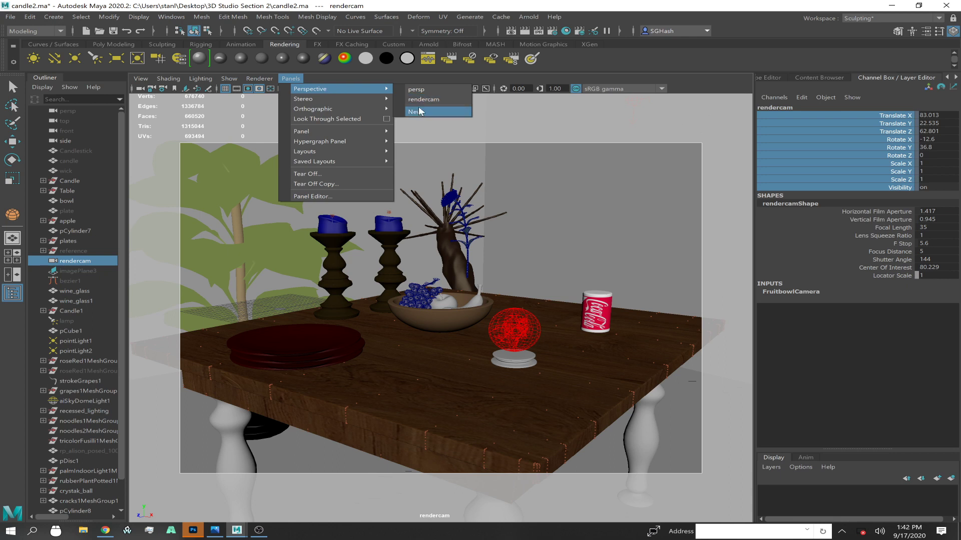
pyautogui.click(427, 90)
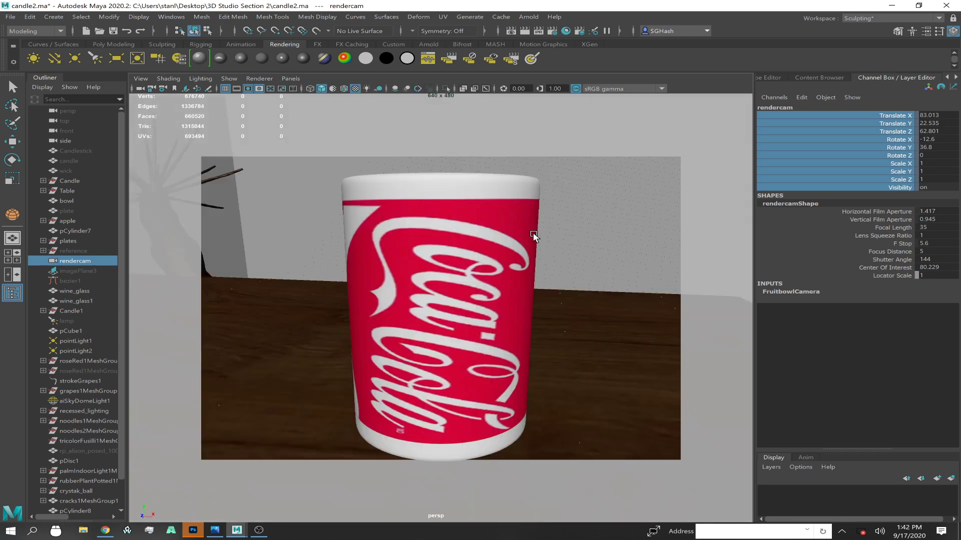
pyautogui.scroll(-3, 459, 221)
# Delete the Coca-Cola can from the table, then bring the Discord chat in Chrome forward
pyautogui.click(473, 254)
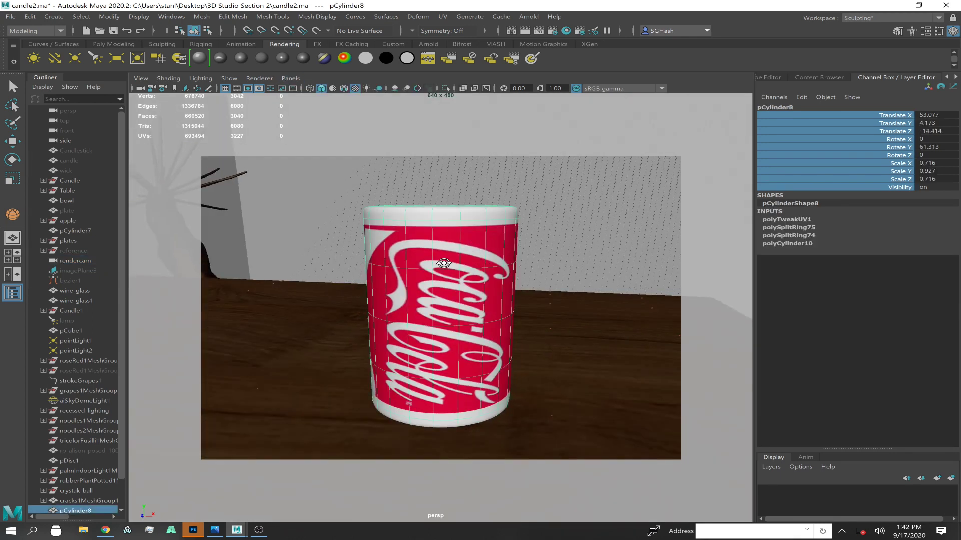
pyautogui.keyDown('alt'); pyautogui.moveTo(444, 264); pyautogui.dragTo(441, 262); pyautogui.keyUp('alt')
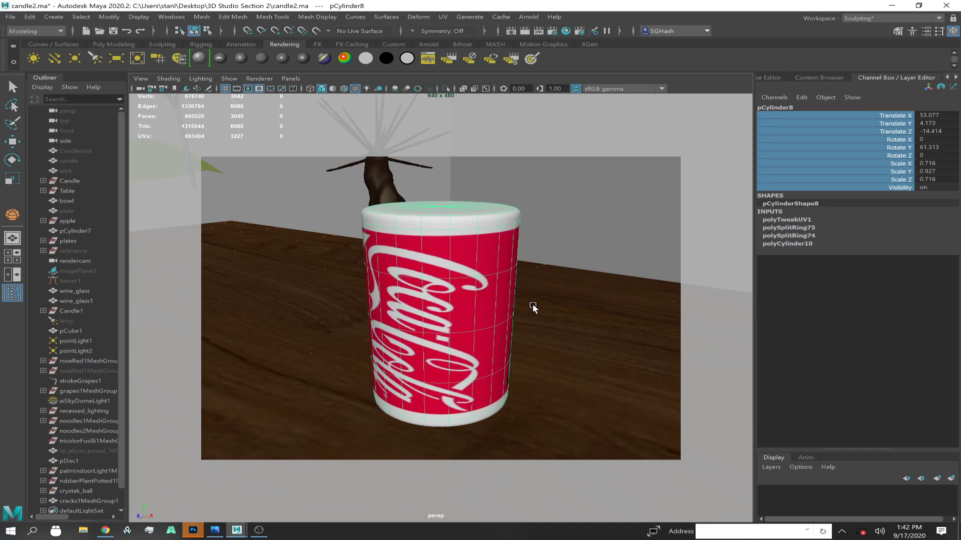
pyautogui.press('Delete')
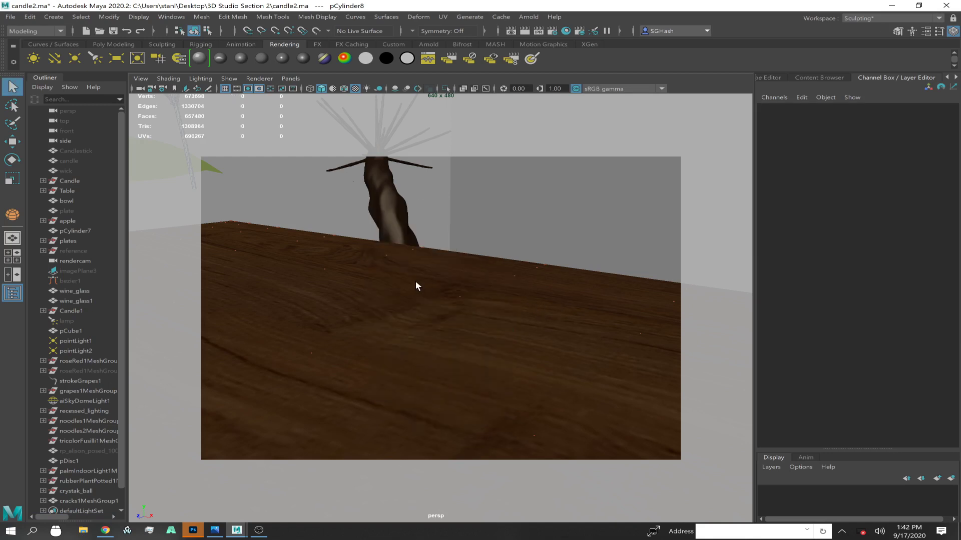
pyautogui.keyDown('alt'); pyautogui.moveTo(415, 282); pyautogui.dragTo(456, 303); pyautogui.keyUp('alt')
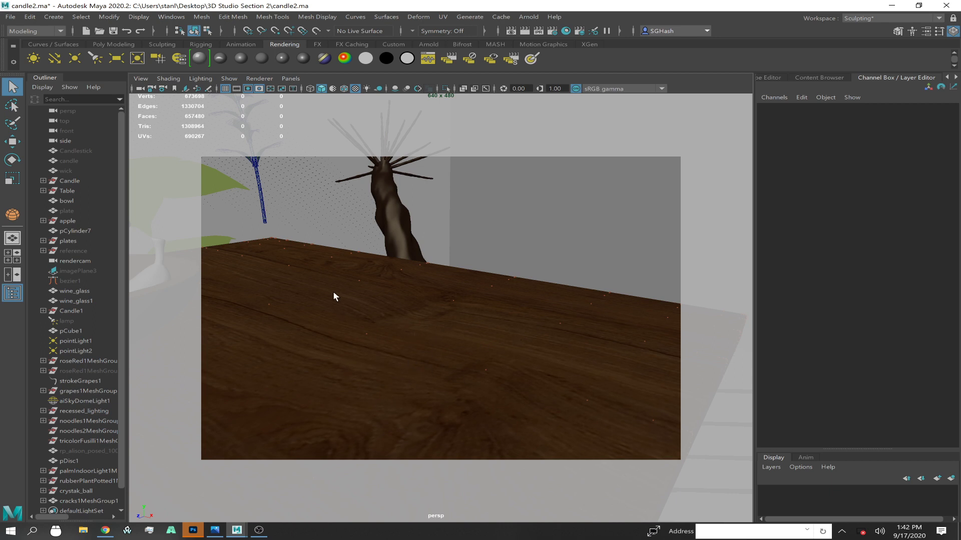
pyautogui.moveTo(382, 339)
pyautogui.keyDown('alt'); pyautogui.mouseDown()
pyautogui.moveTo(373, 343)
pyautogui.moveTo(418, 311)
pyautogui.moveTo(370, 324)
pyautogui.mouseUp(); pyautogui.keyUp('alt')
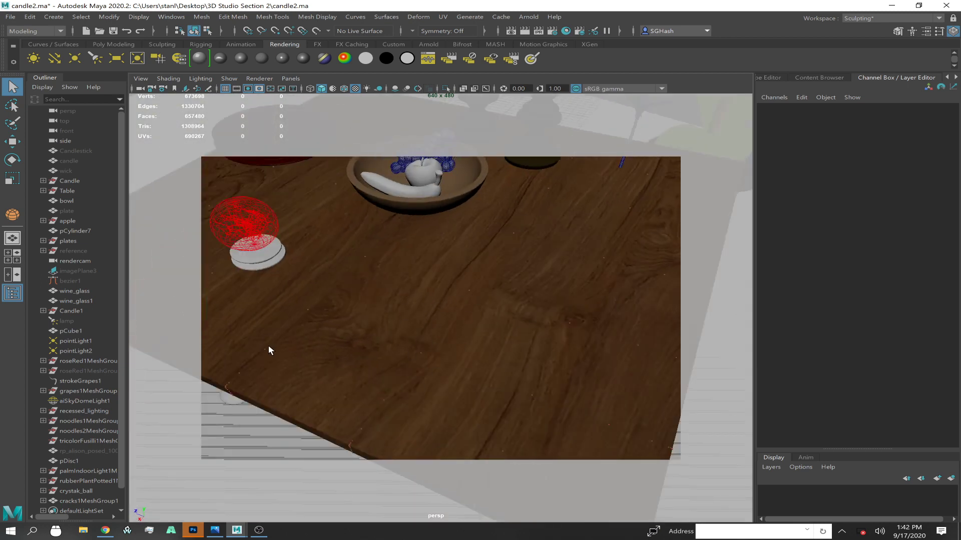
pyautogui.click(105, 532)
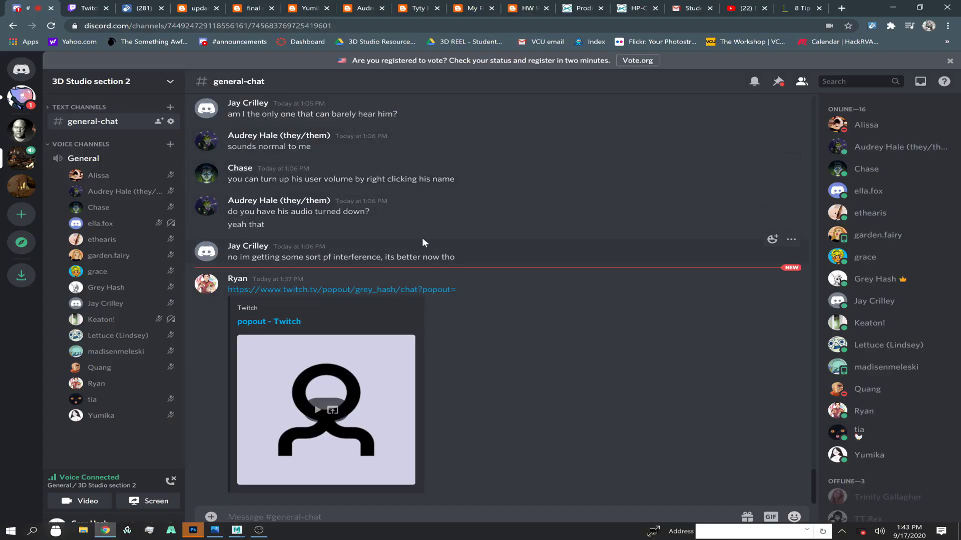
# Check the Twitch popout stream chat, then return to the Maya tabletop scene
pyautogui.click(88, 8)
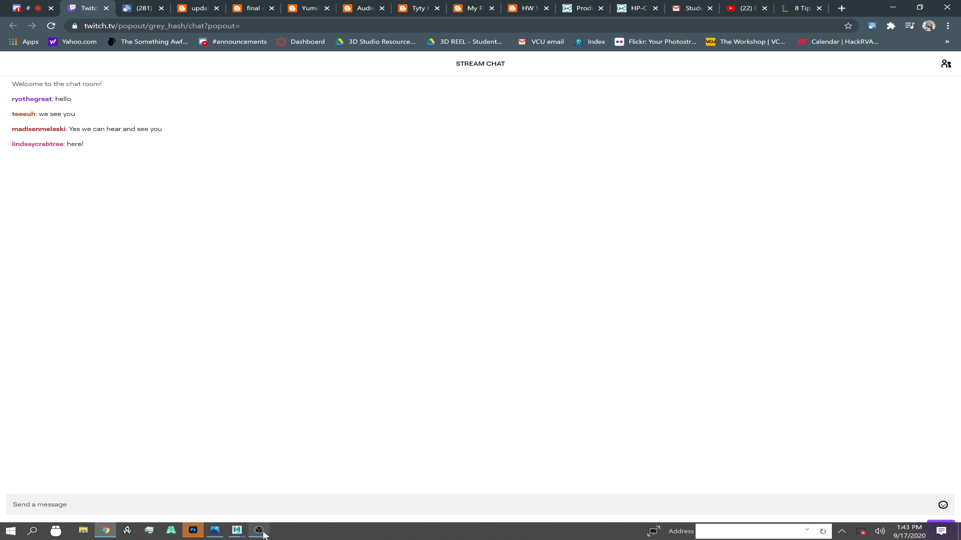
pyautogui.moveTo(261, 536)
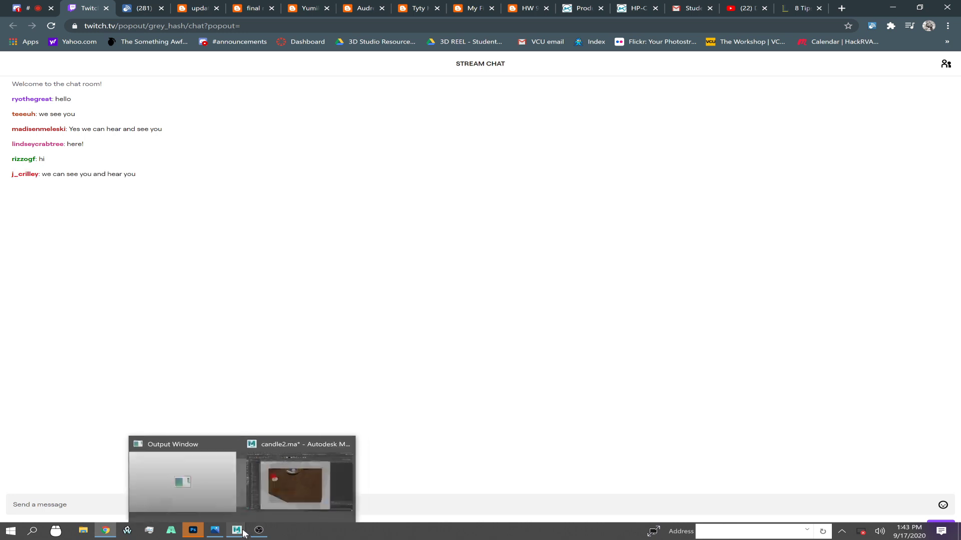
pyautogui.click(290, 499)
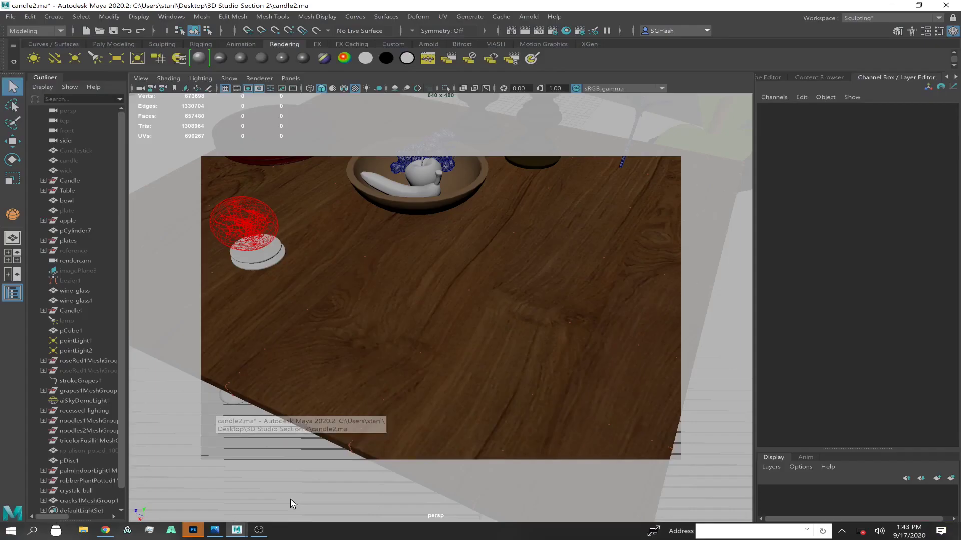
# Hide the palm tree beside the table and reframe the view frontally
pyautogui.keyDown('alt'); pyautogui.moveTo(415, 425); pyautogui.dragTo(503, 371); pyautogui.keyUp('alt')
pyautogui.keyDown('alt'); pyautogui.moveTo(503, 371); pyautogui.dragTo(442, 347, button='right'); pyautogui.keyUp('alt')
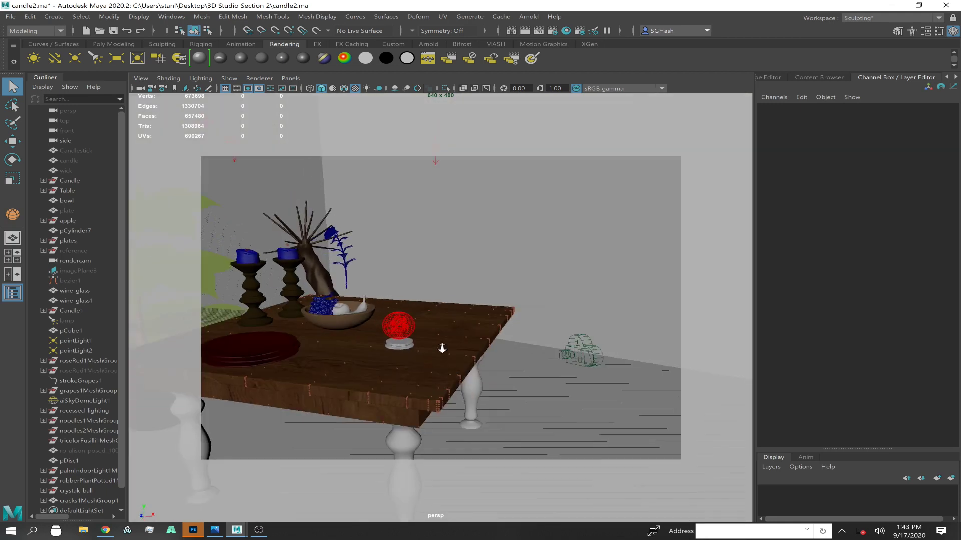
pyautogui.keyDown('alt'); pyautogui.moveTo(442, 347); pyautogui.dragTo(510, 312); pyautogui.keyUp('alt')
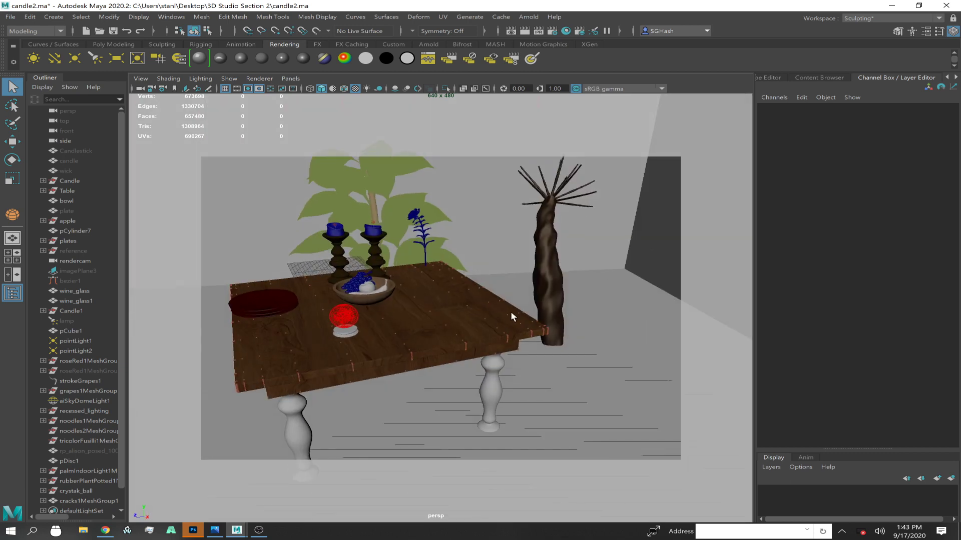
pyautogui.click(548, 302)
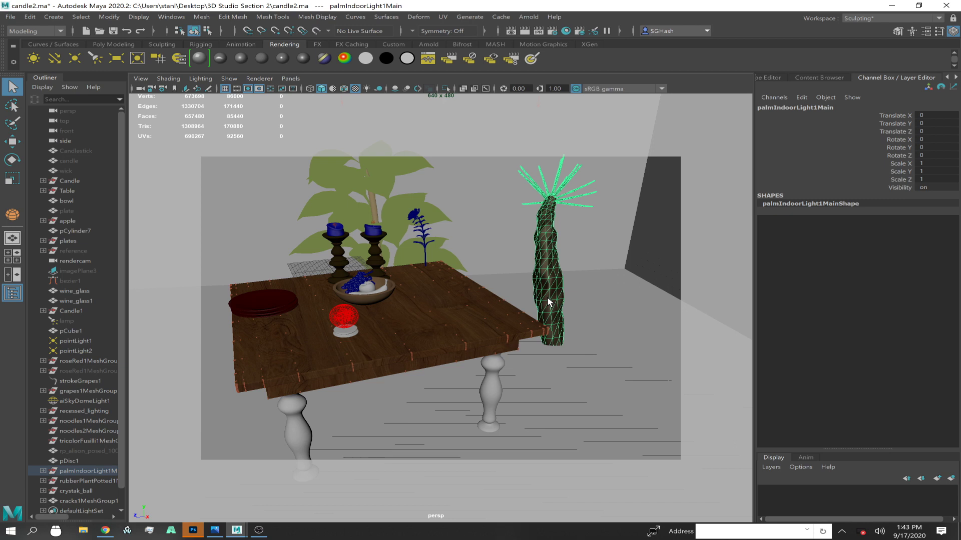
pyautogui.hotkey('ctrl', 'h')
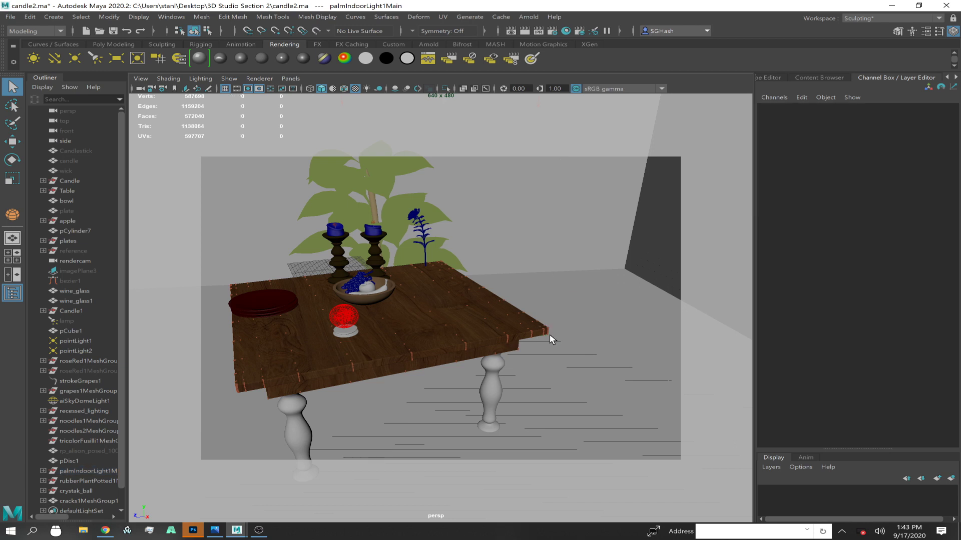
pyautogui.keyDown('alt'); pyautogui.moveTo(521, 337); pyautogui.dragTo(442, 325); pyautogui.keyUp('alt')
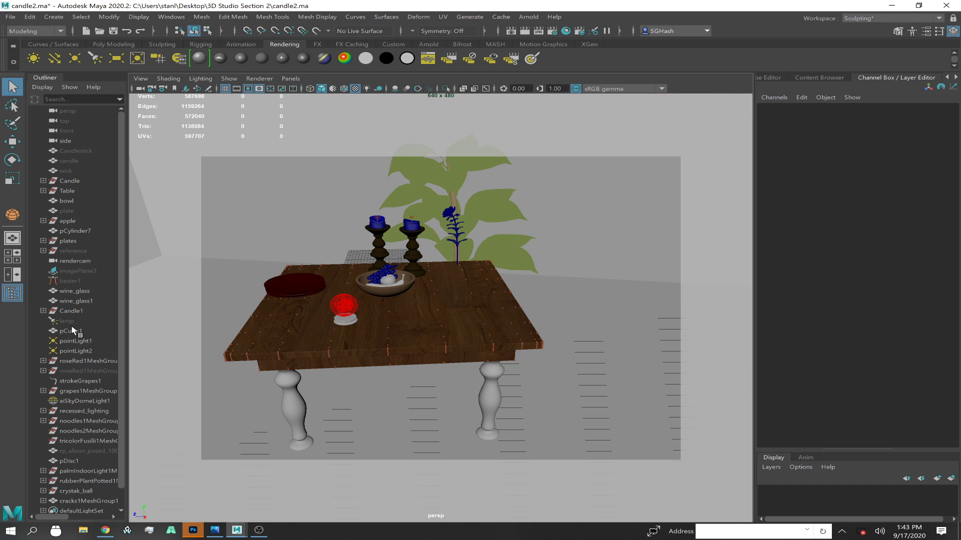
# Set the aiSkyDomeLight1 Samples to 4 in the Attribute Editor
pyautogui.click(71, 403)
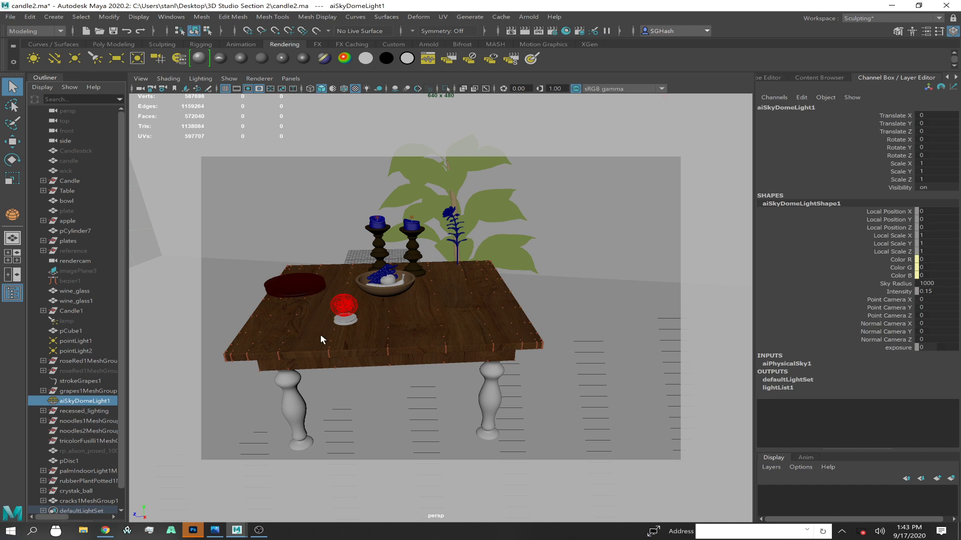
pyautogui.hotkey('ctrl', 'a')
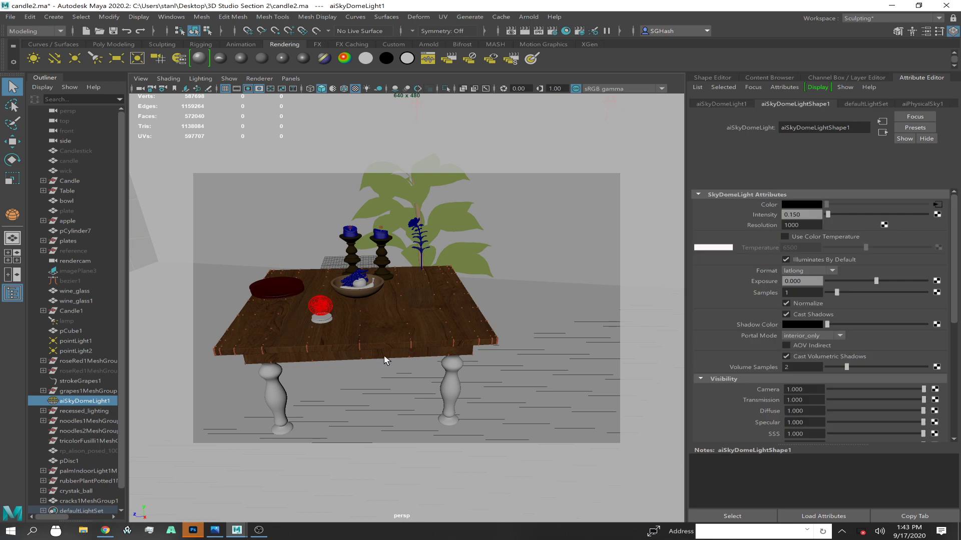
pyautogui.doubleClick(801, 292)
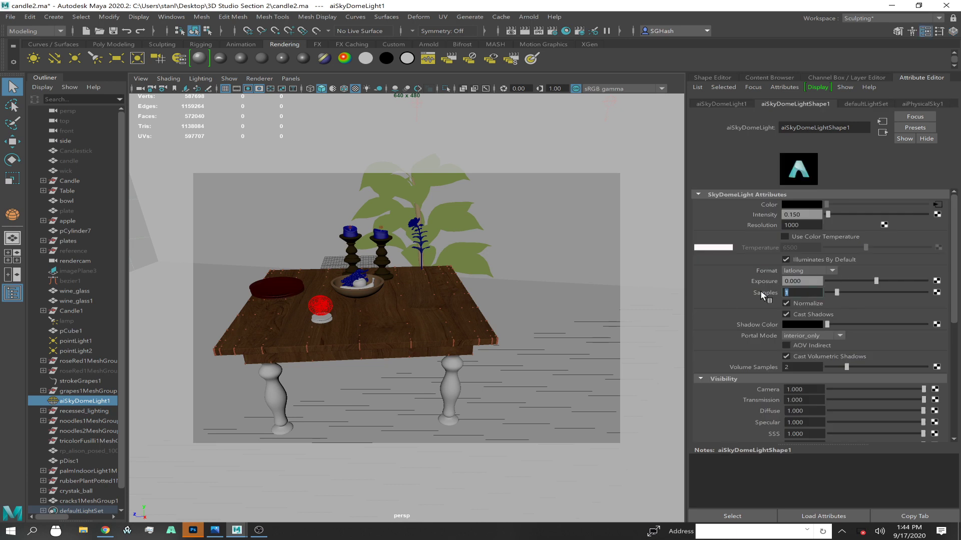
pyautogui.write('4')
pyautogui.press('Return')
pyautogui.click(795, 293)
pyautogui.click(89, 400)
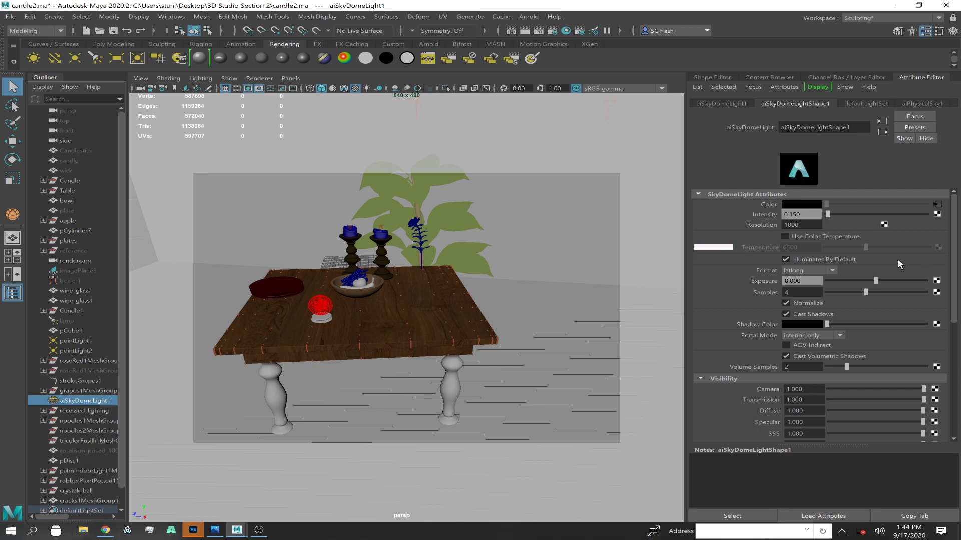
pyautogui.click(63, 412)
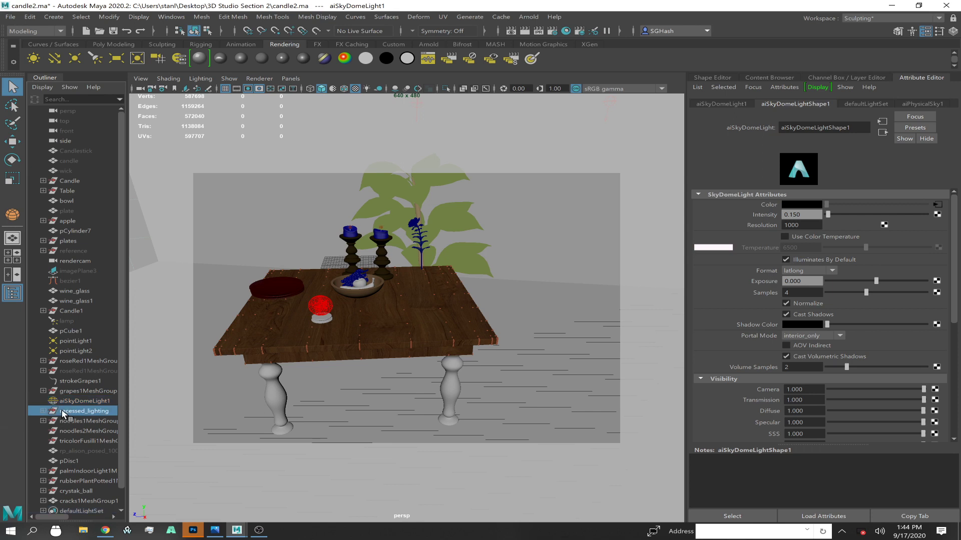
# Rename the sky dome's shape node aiSkyDomeLightShape1 to Fill_light
pyautogui.click(70, 403)
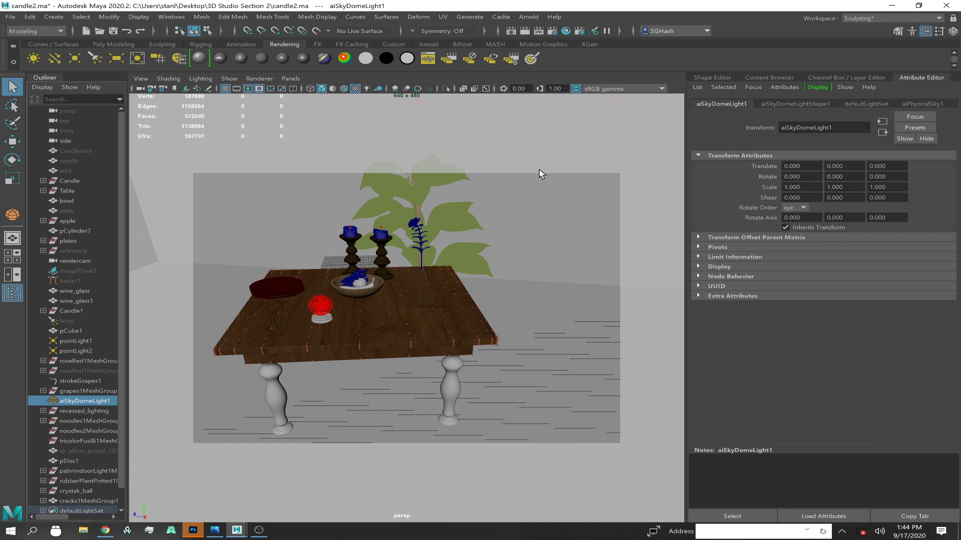
pyautogui.click(801, 104)
pyautogui.doubleClick(816, 127)
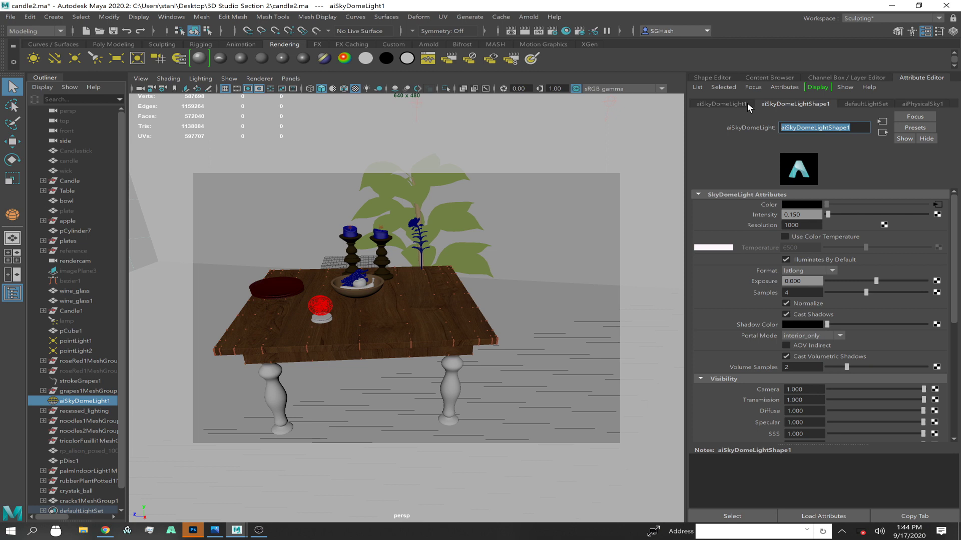
pyautogui.write('F')
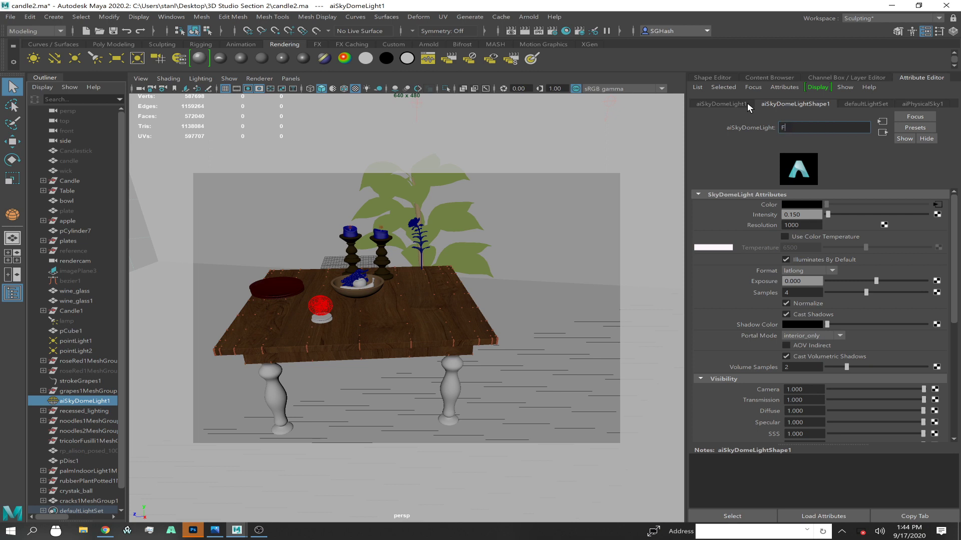
pyautogui.write('ill_light')
pyautogui.press('Return')
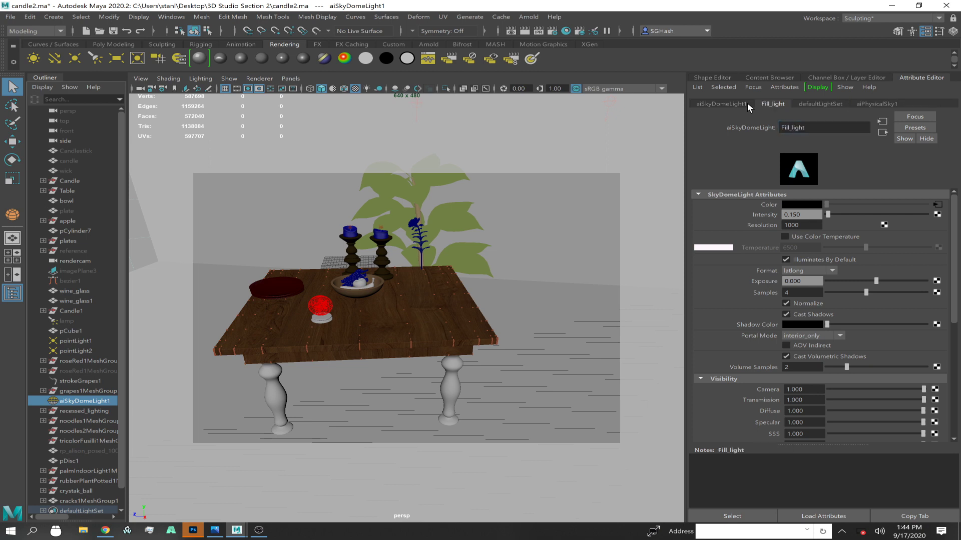
# Rename aiSkyDomeLight1 to Fill_light in the Outliner
pyautogui.click(97, 410)
pyautogui.click(85, 401)
pyautogui.doubleClick(85, 400)
pyautogui.write('Fill_light')
pyautogui.press('Return')
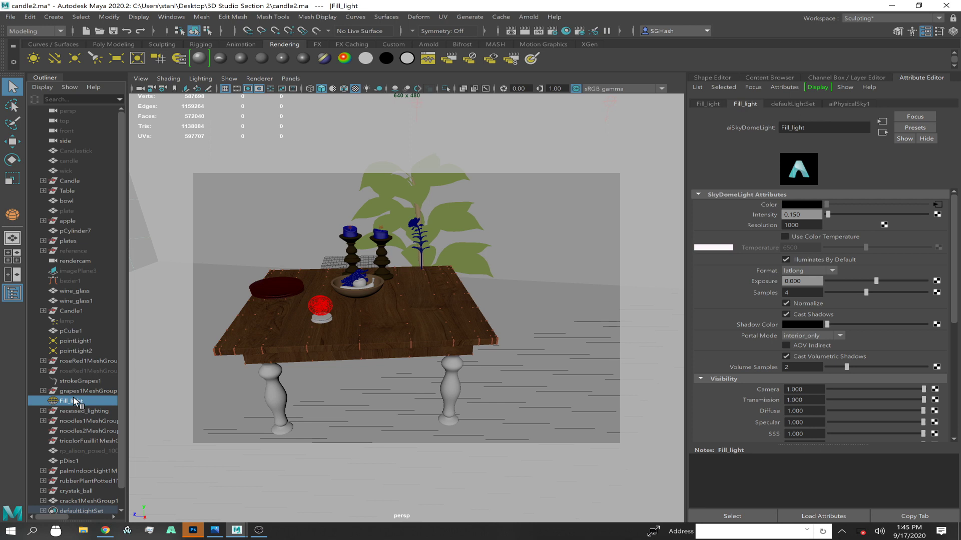
# Hide the Fill_light dome, select the table, and bring Chrome to the front
pyautogui.hotkey('ctrl', 'h')
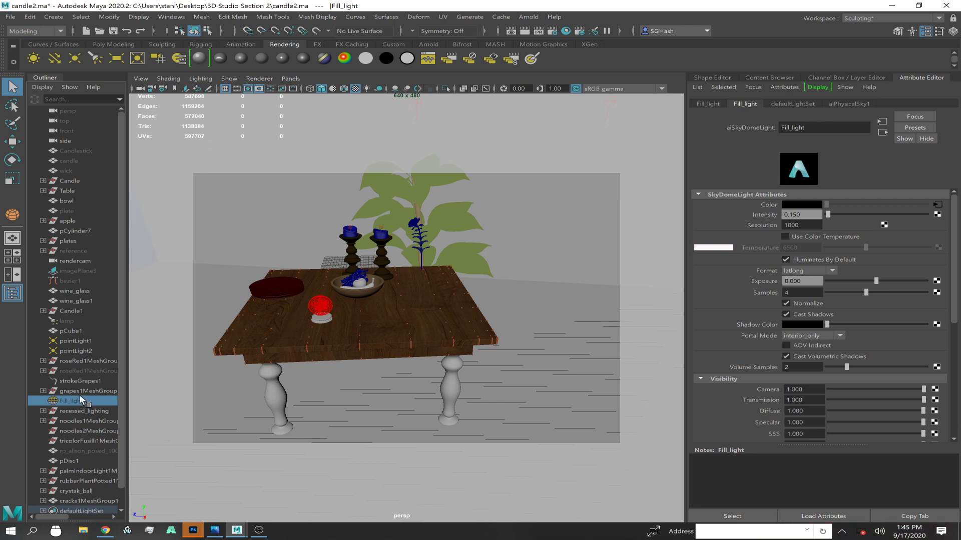
pyautogui.keyDown('alt'); pyautogui.moveTo(295, 333); pyautogui.dragTo(287, 351); pyautogui.keyUp('alt')
pyautogui.click(304, 358)
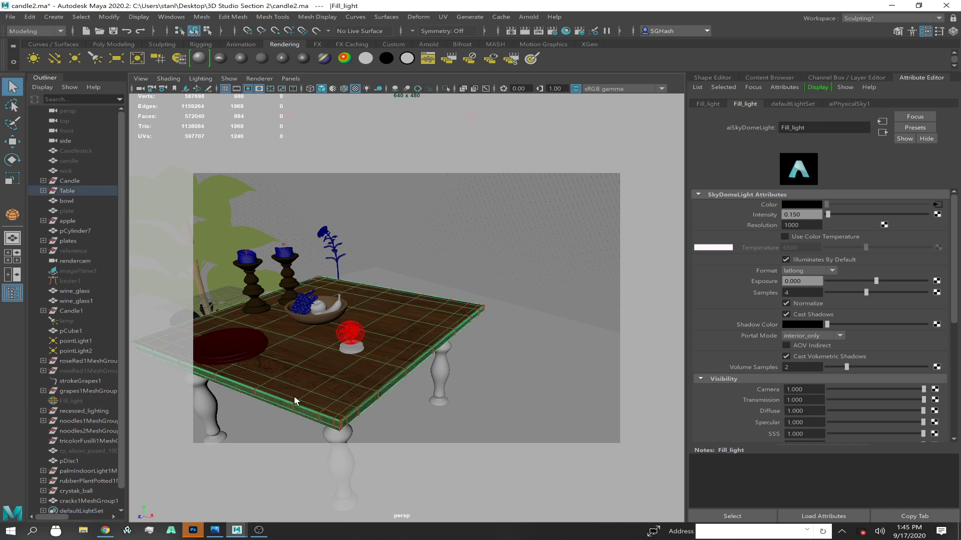
pyautogui.keyDown('alt'); pyautogui.moveTo(362, 334); pyautogui.dragTo(378, 319); pyautogui.keyUp('alt')
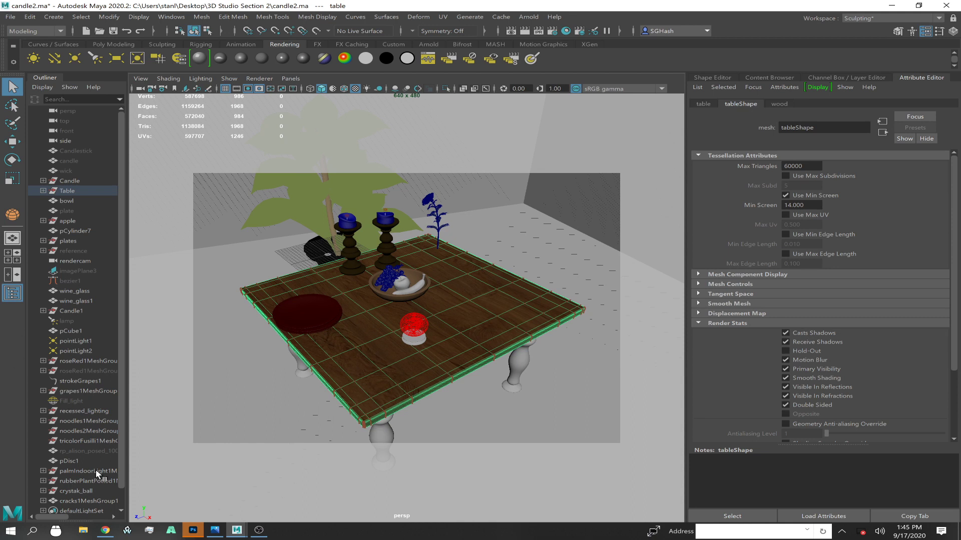
pyautogui.click(104, 533)
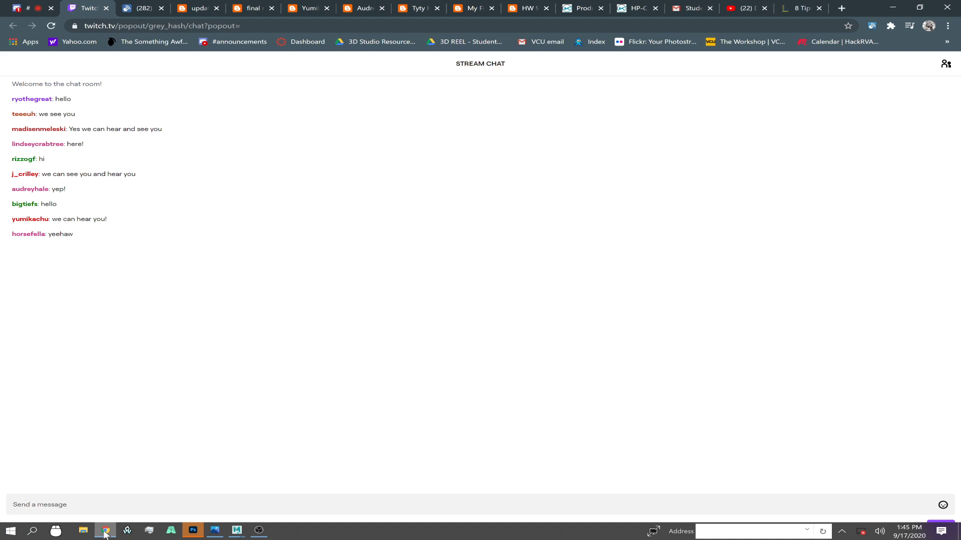
# Open textures.com in a new Chrome tab and go to its PBR Materials category
pyautogui.hotkey('ctrl', 't')
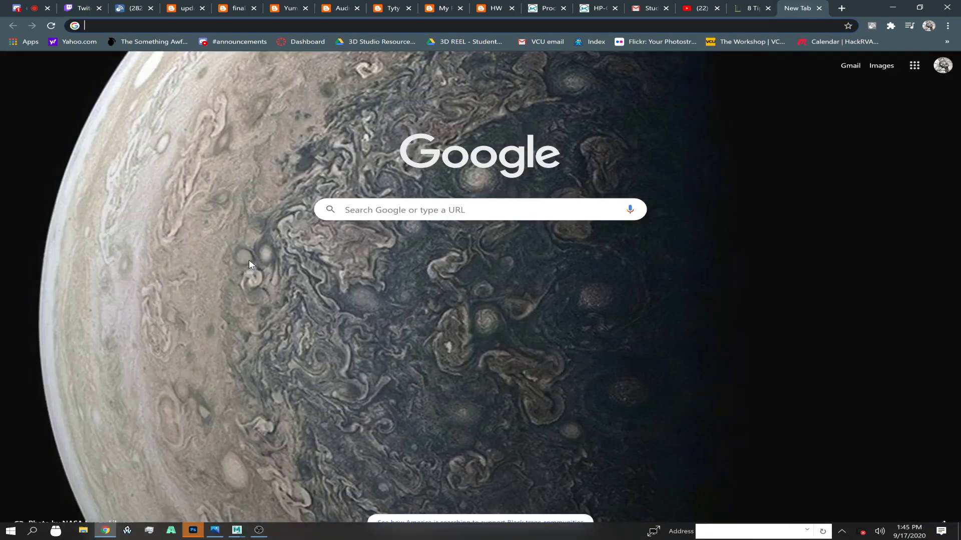
pyautogui.write('text')
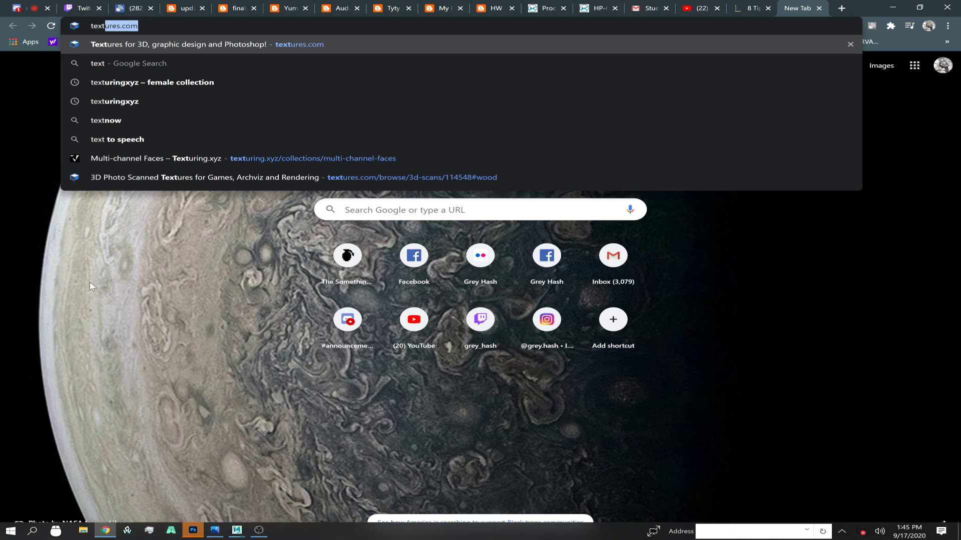
pyautogui.click(313, 47)
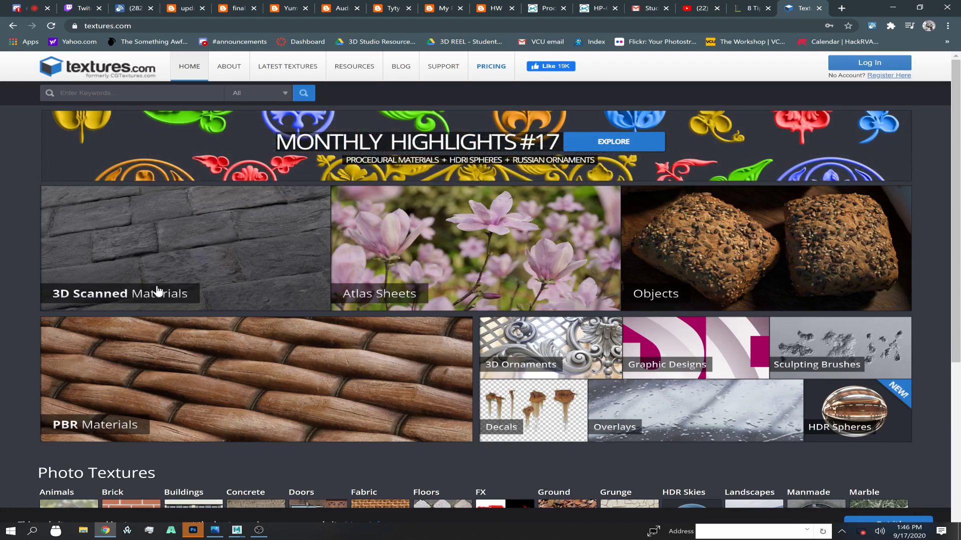
pyautogui.click(94, 425)
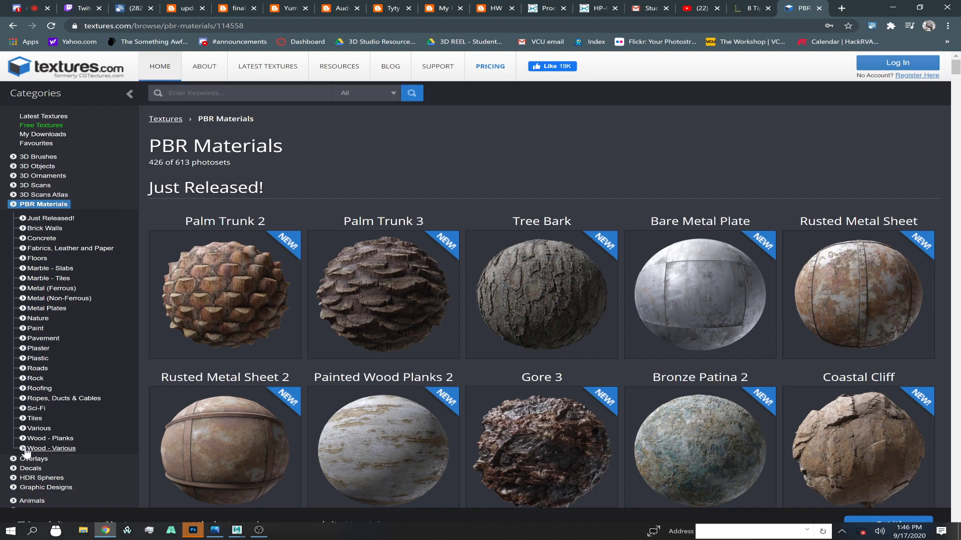
# Jump to Wood - Various and open the Waxed Walnut Wood Veneer (PBR0369) page
pyautogui.click(28, 449)
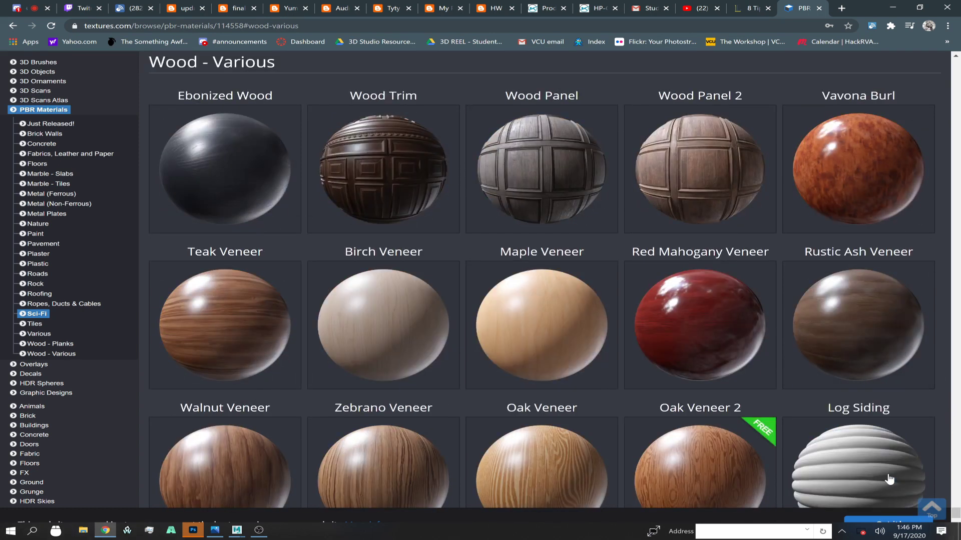
pyautogui.click(250, 459)
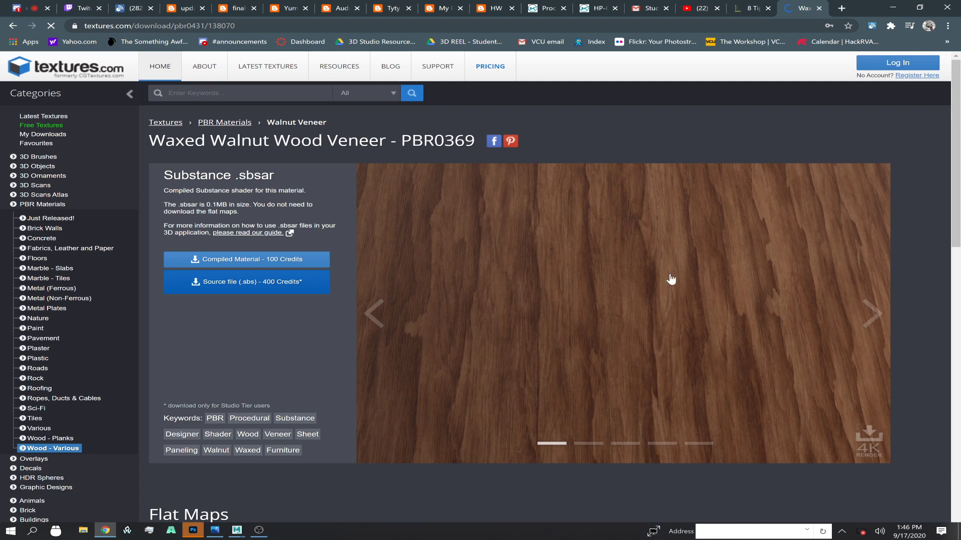
pyautogui.scroll(-2, 934, 173)
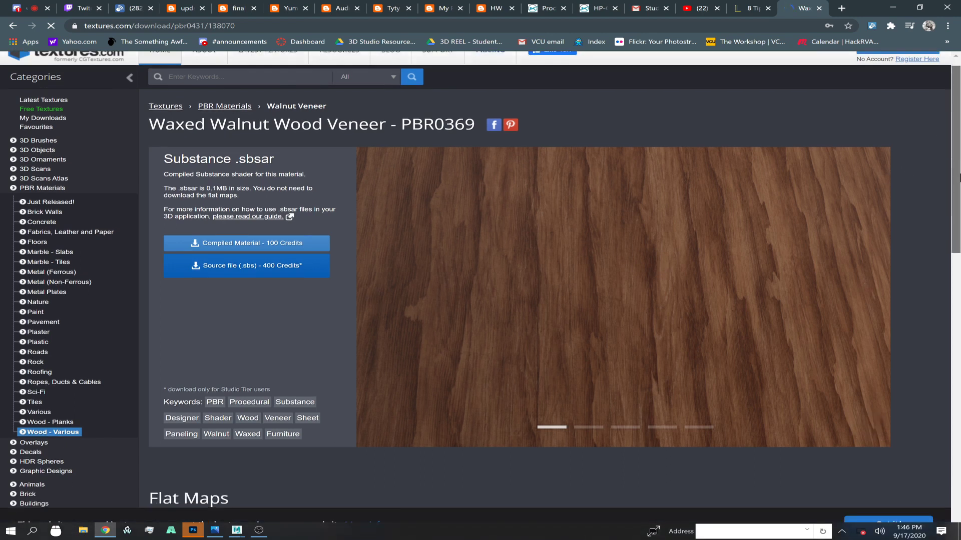
pyautogui.scroll(-5, 619, 306)
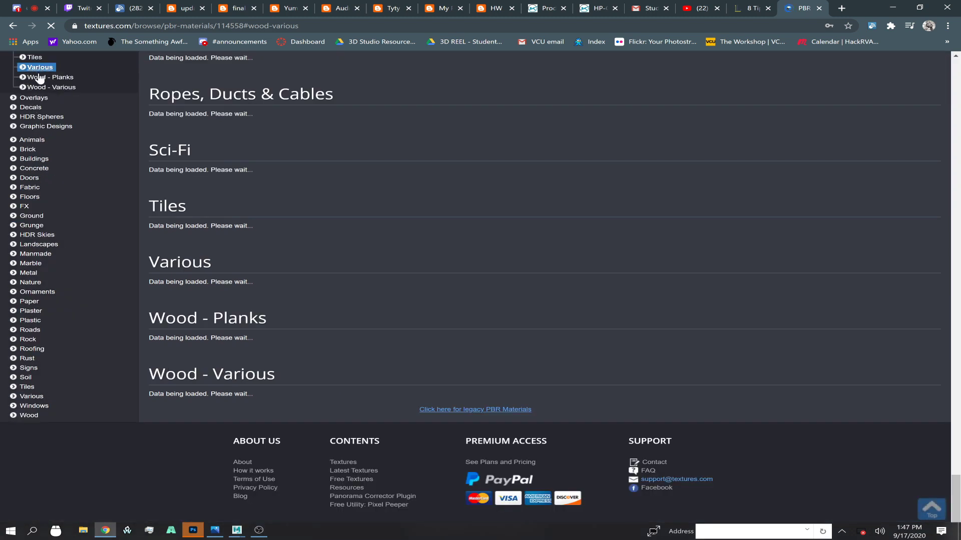
# Browse Wood - Planks and open a painted wood-planks page listing Albedo, Height, Normal, Roughness maps
pyautogui.click(37, 78)
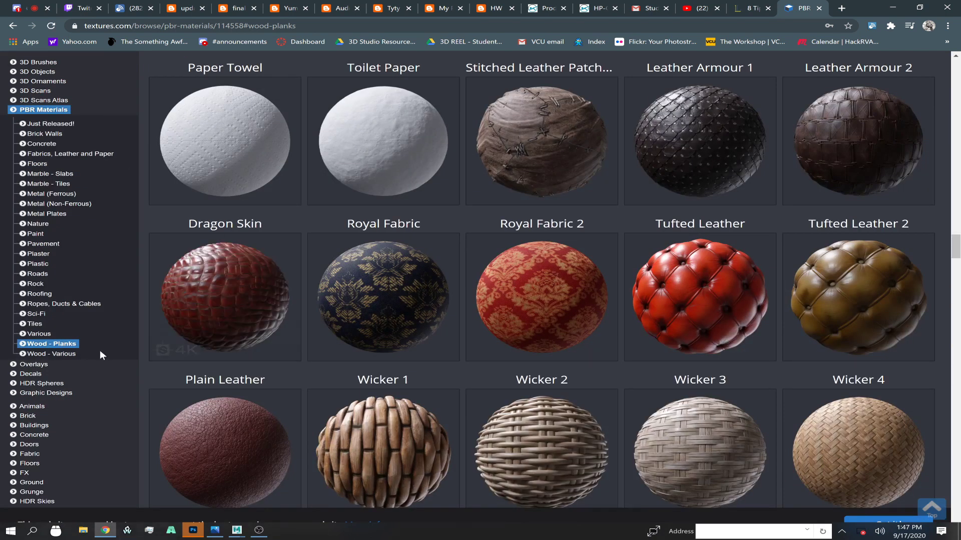
pyautogui.click(23, 344)
pyautogui.click(38, 274)
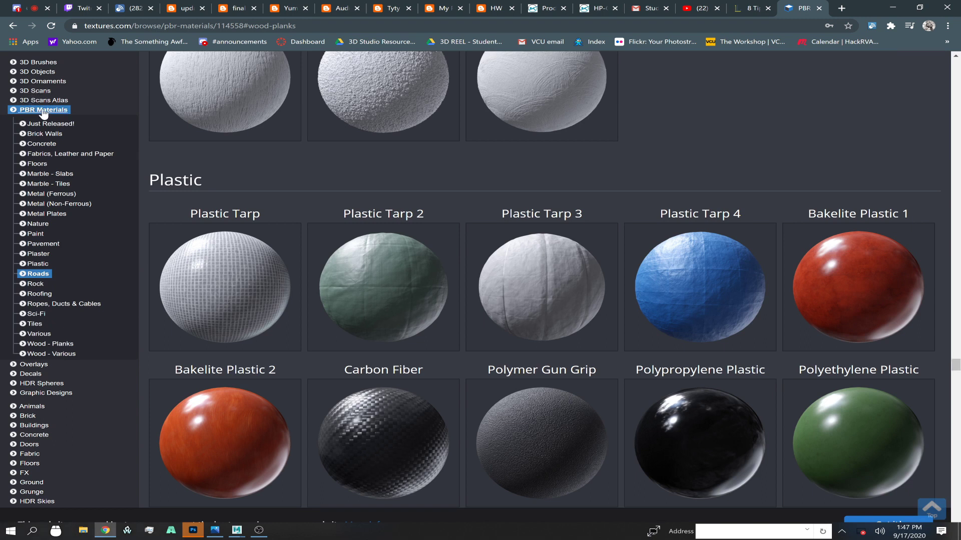
pyautogui.click(22, 345)
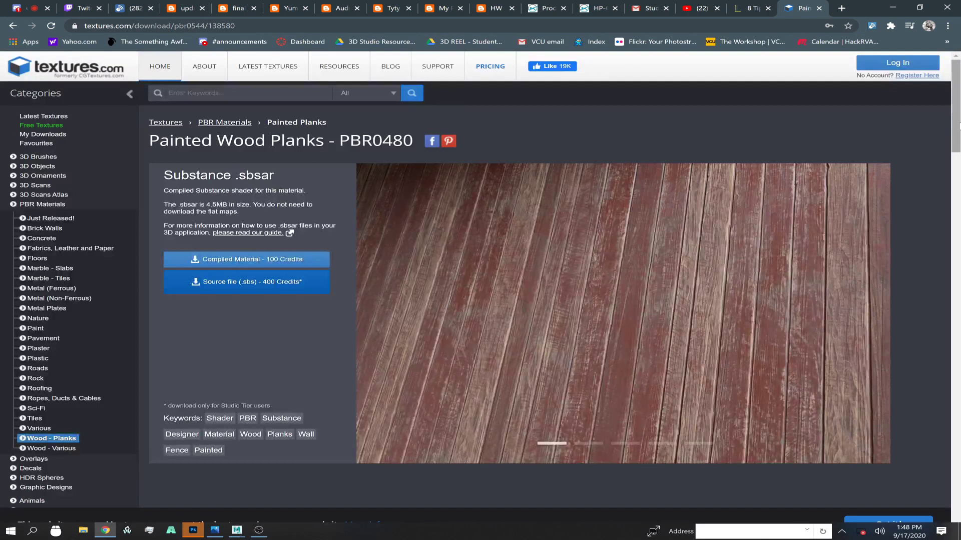
pyautogui.moveTo(958, 124); pyautogui.dragTo(950, 228)
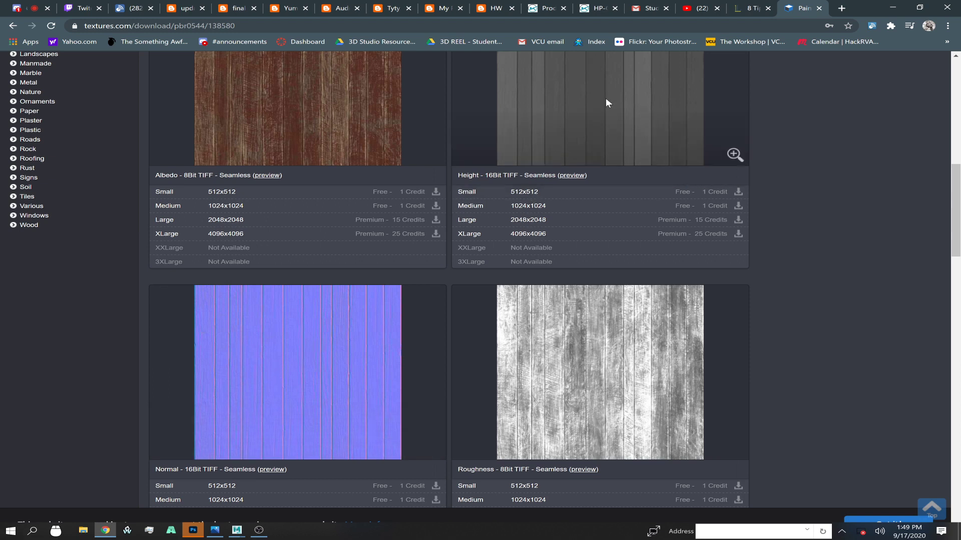
# Review the pbr0544 Albedo, Height, Normal and Roughness maps and their free 512/1024 and premium sizes
pyautogui.scroll(1, 872, 210)
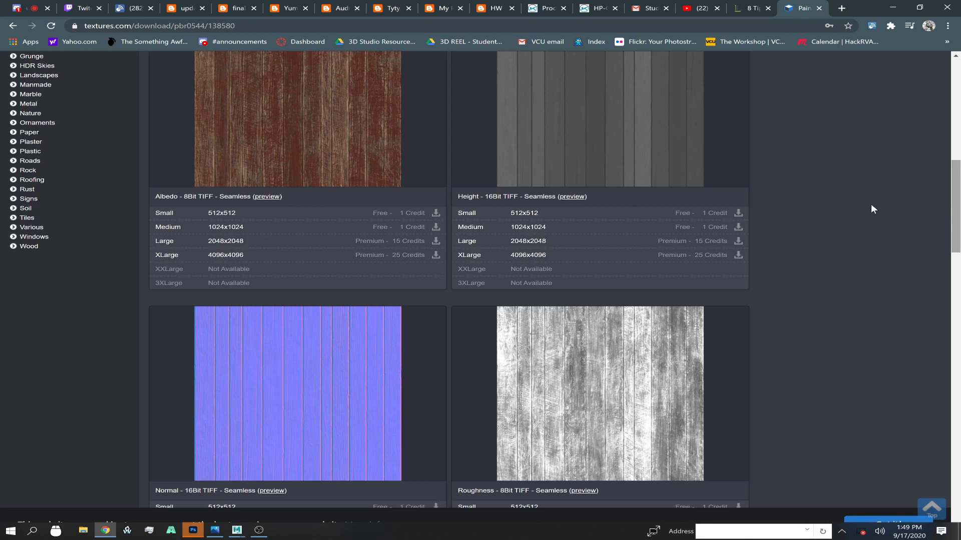
pyautogui.moveTo(458, 198); pyautogui.dragTo(479, 197)
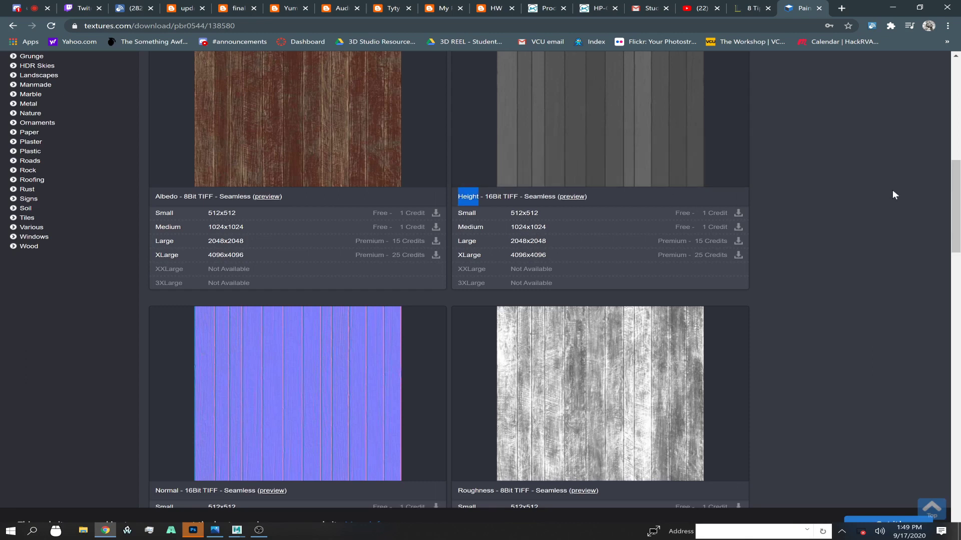
pyautogui.moveTo(955, 196)
pyautogui.mouseDown()
pyautogui.moveTo(954, 165)
pyautogui.moveTo(946, 186)
pyautogui.mouseUp()
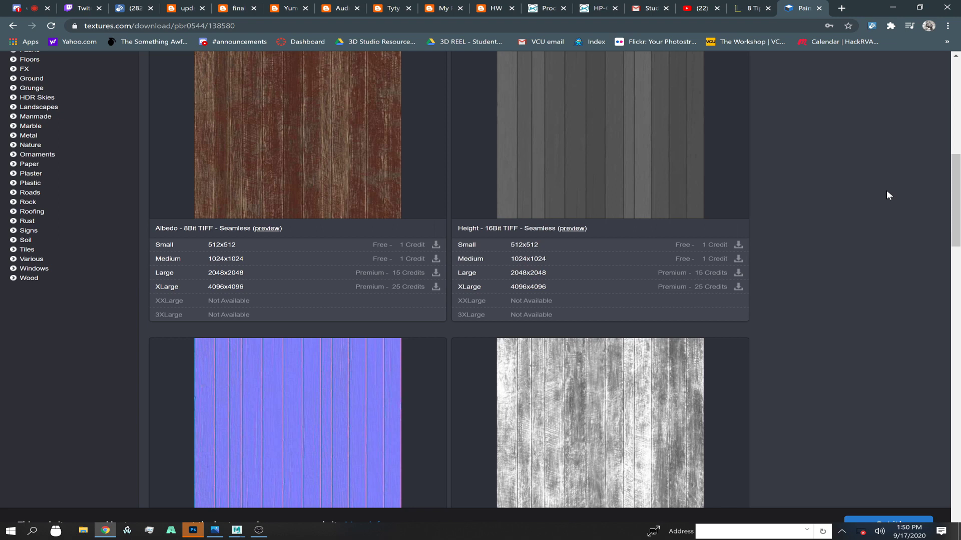
pyautogui.moveTo(954, 203); pyautogui.dragTo(954, 194)
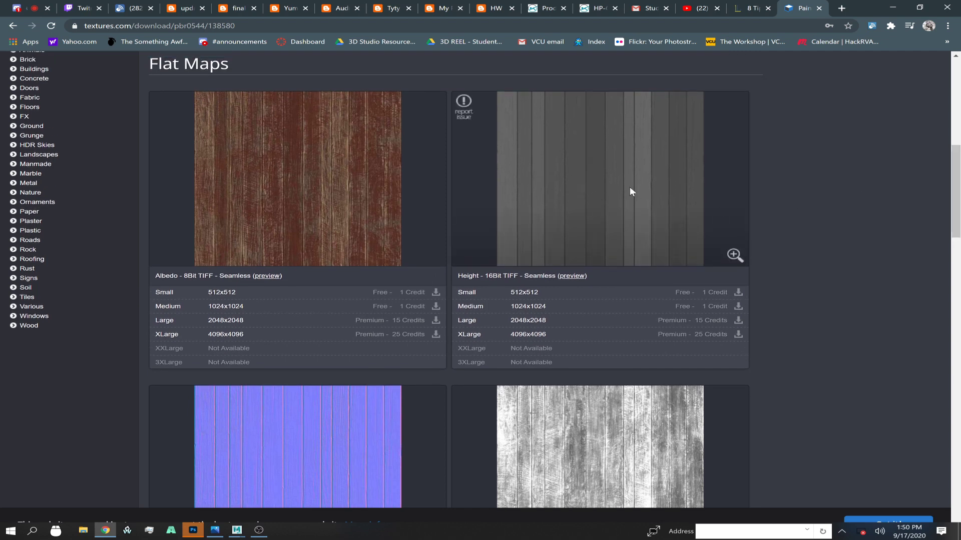
pyautogui.moveTo(951, 191); pyautogui.dragTo(953, 200)
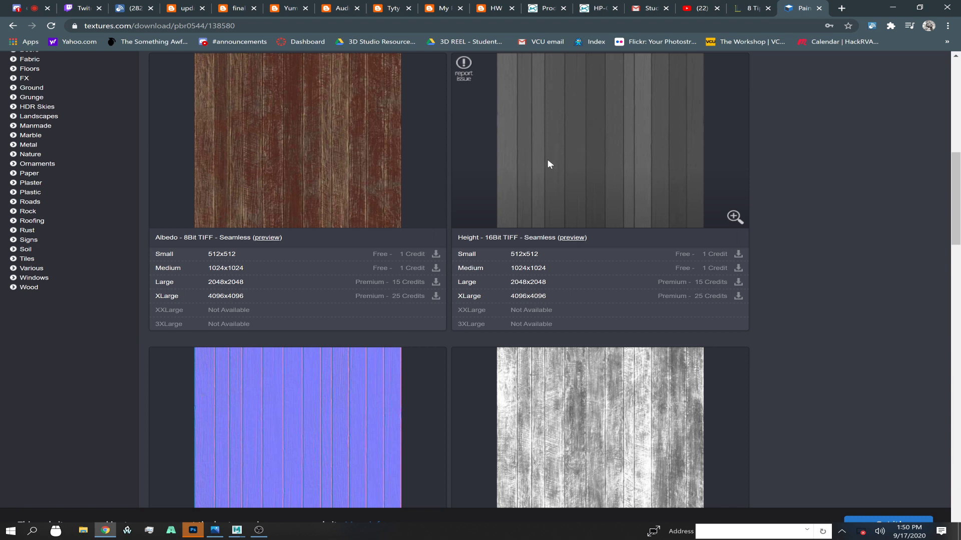
pyautogui.moveTo(957, 179); pyautogui.dragTo(956, 205)
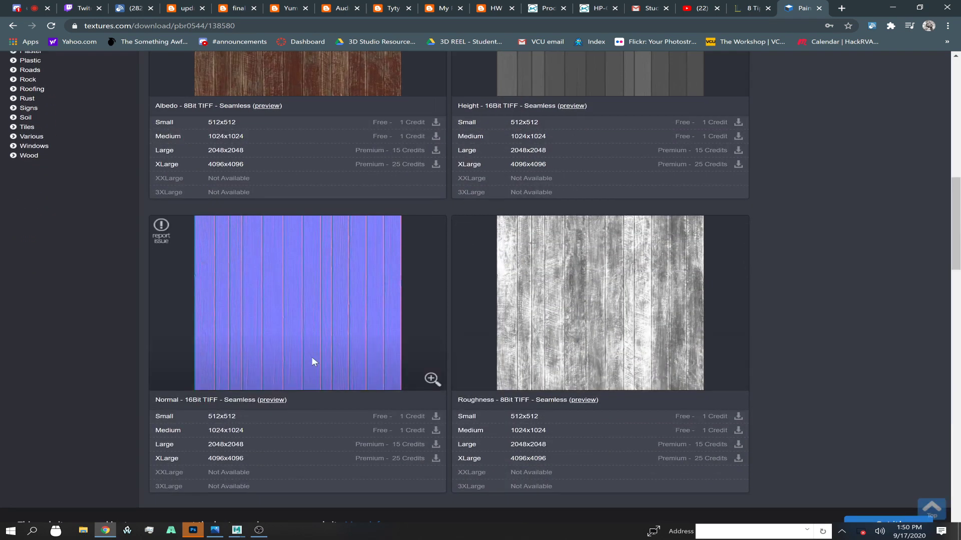